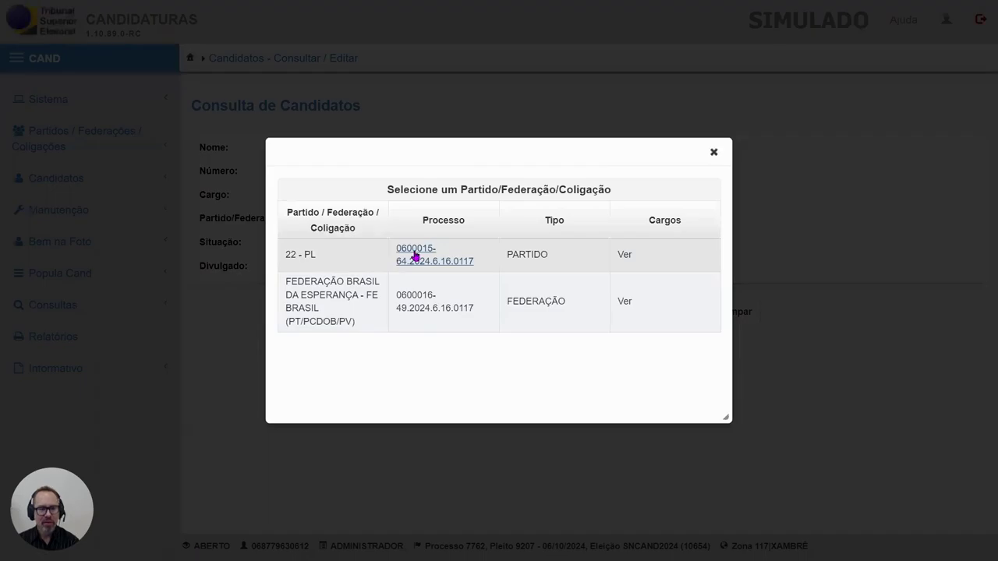
# - Search for Vereador candidates of party 22 - PL and open the first listed candidate's record for editing
pyautogui.click(414, 255)
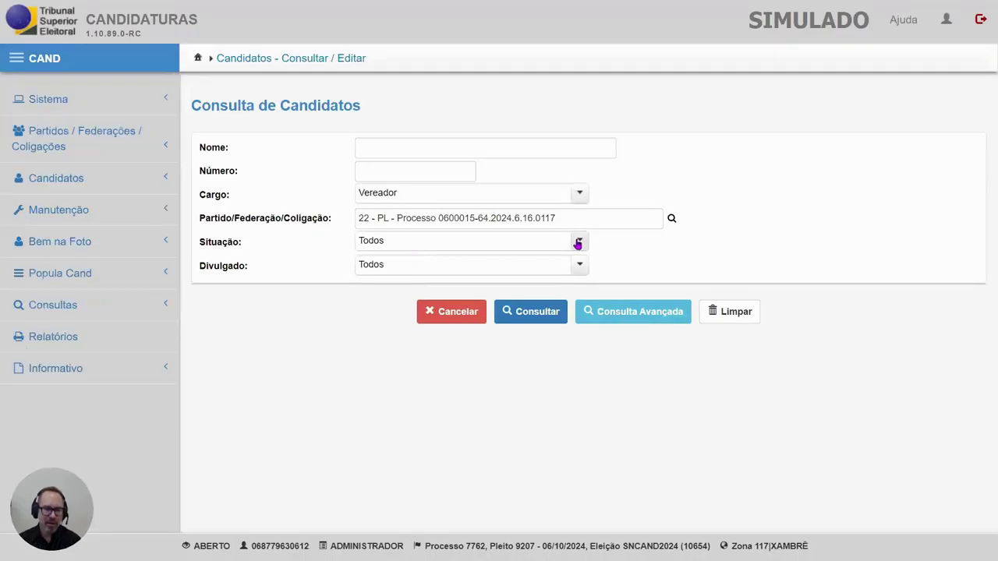
pyautogui.click(533, 312)
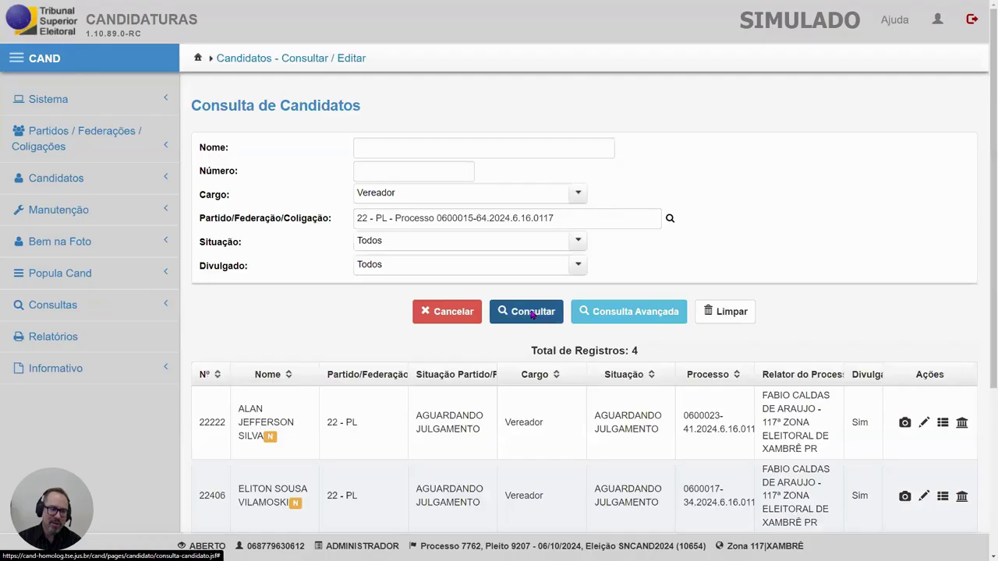
pyautogui.click(925, 425)
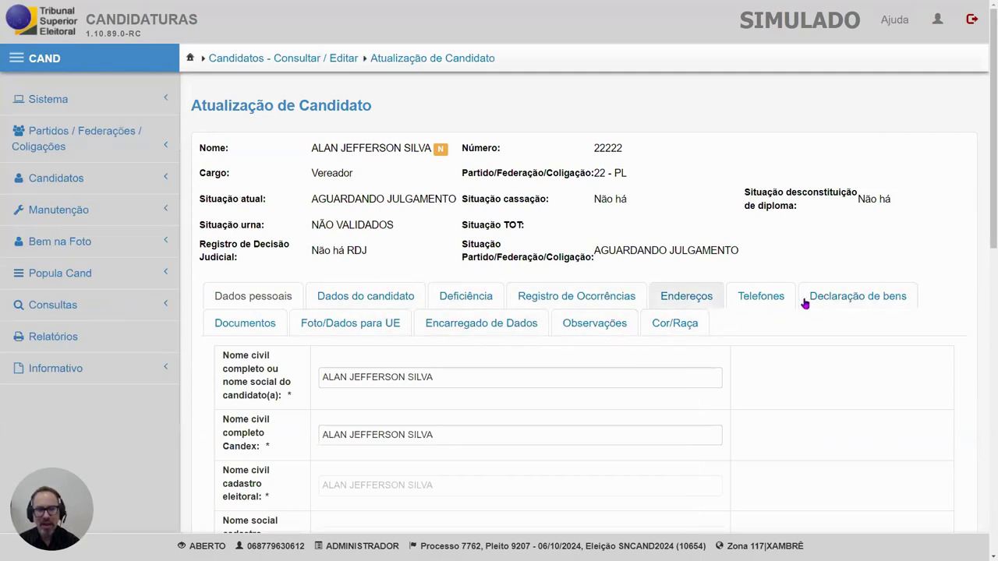
# - Open the candidate's Declaração de bens and clear the "Nenhum bem a declarar" option
pyautogui.click(856, 301)
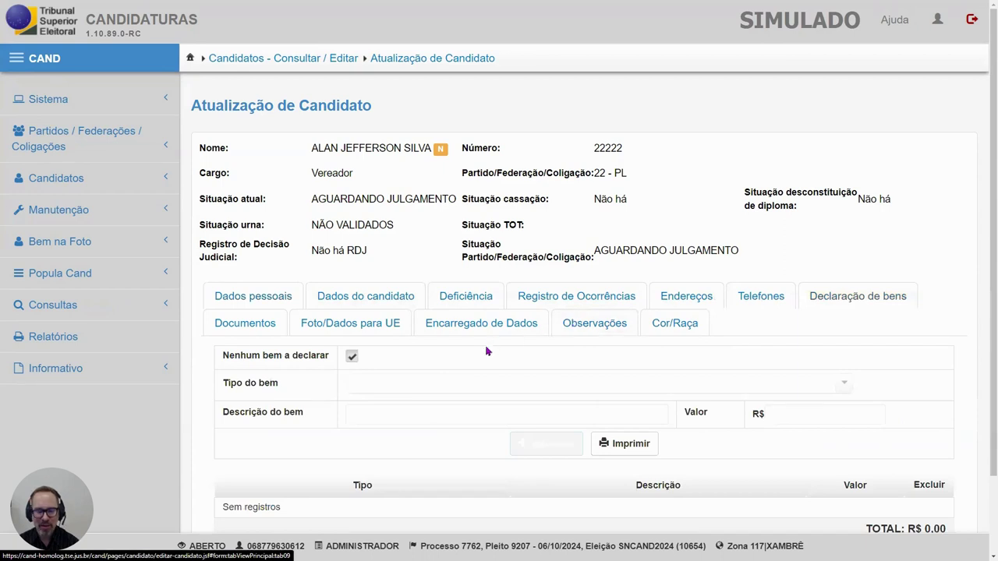
pyautogui.scroll(-1, 427, 370)
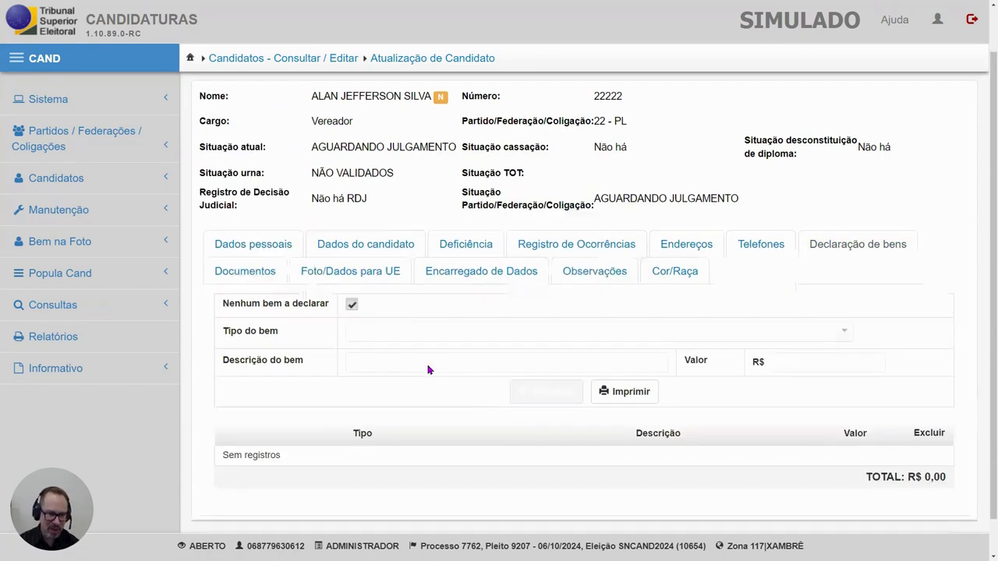
pyautogui.click(353, 305)
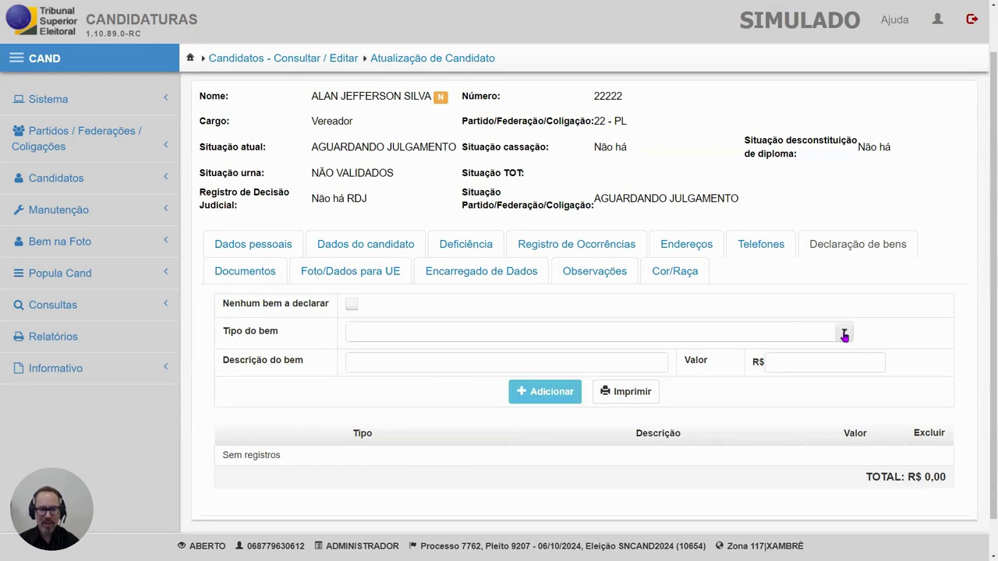
# - Add an Apartamento asset described as "apto teste" with a value of R$ 100.000.000
pyautogui.click(843, 333)
pyautogui.click(414, 389)
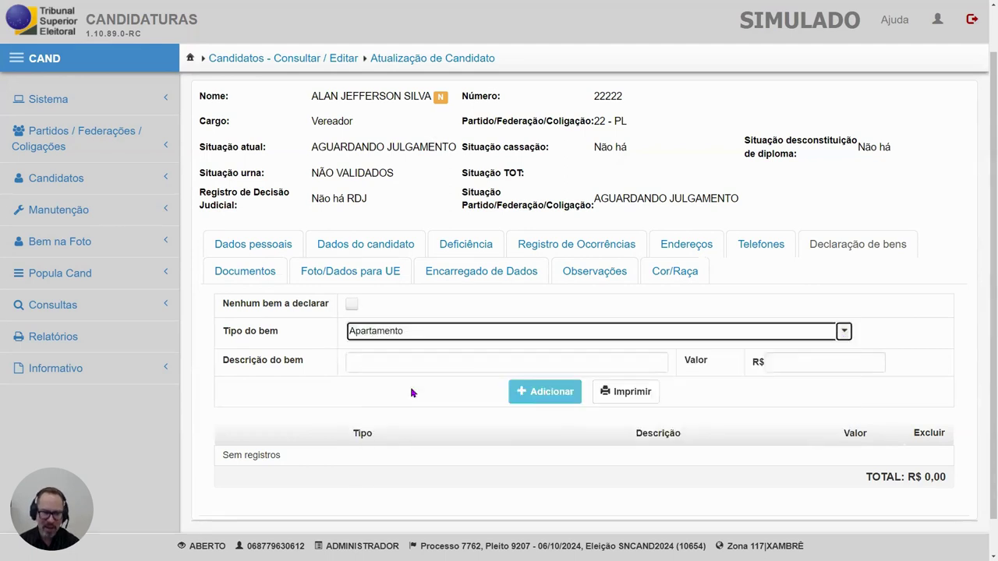
pyautogui.click(427, 365)
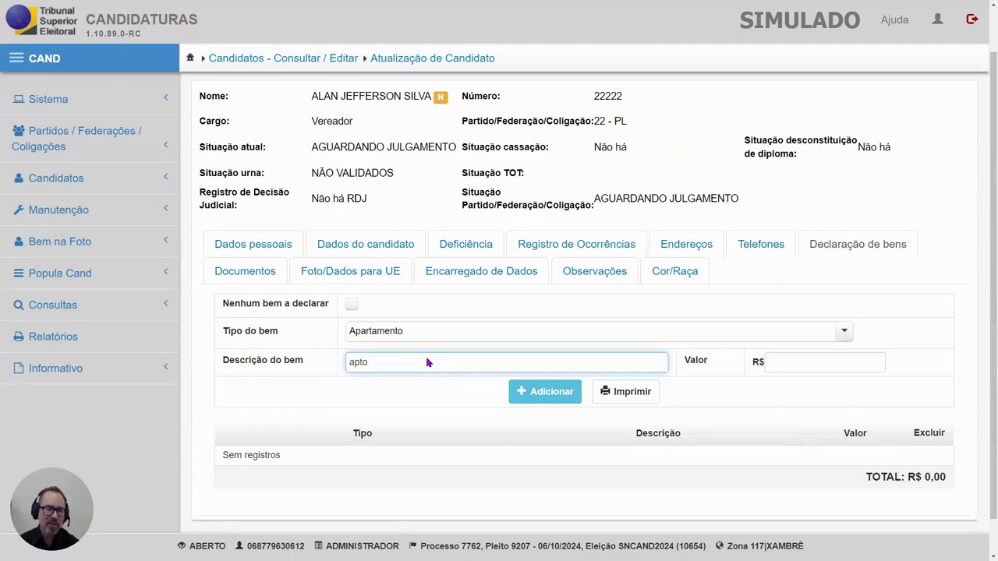
pyautogui.press('Tab')
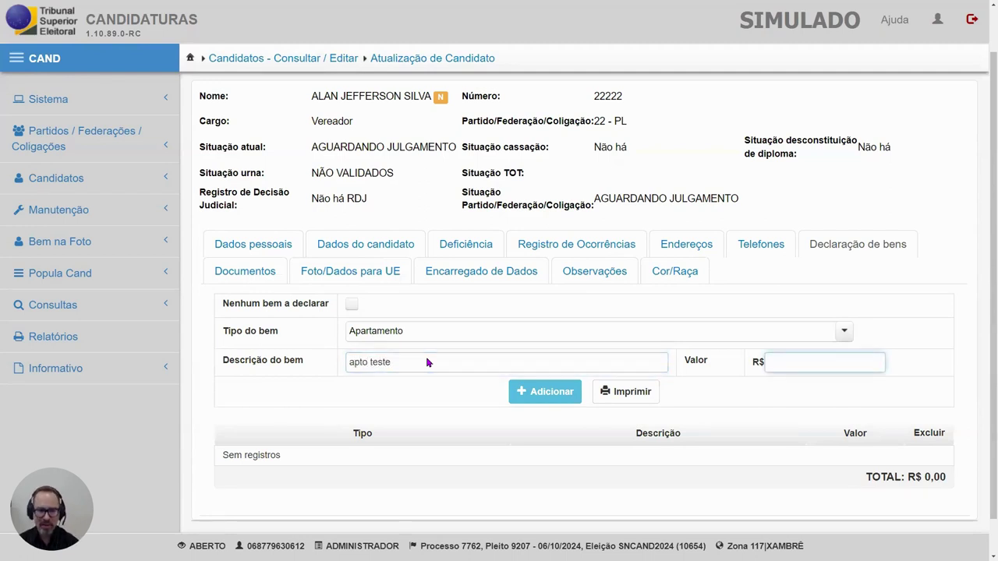
pyautogui.write('100.000.0')
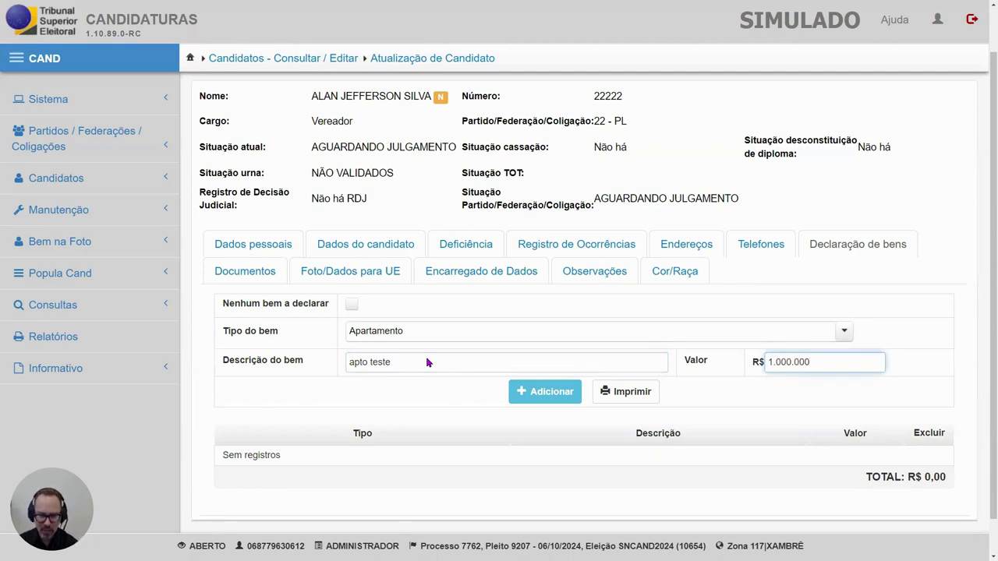
pyautogui.write('00')
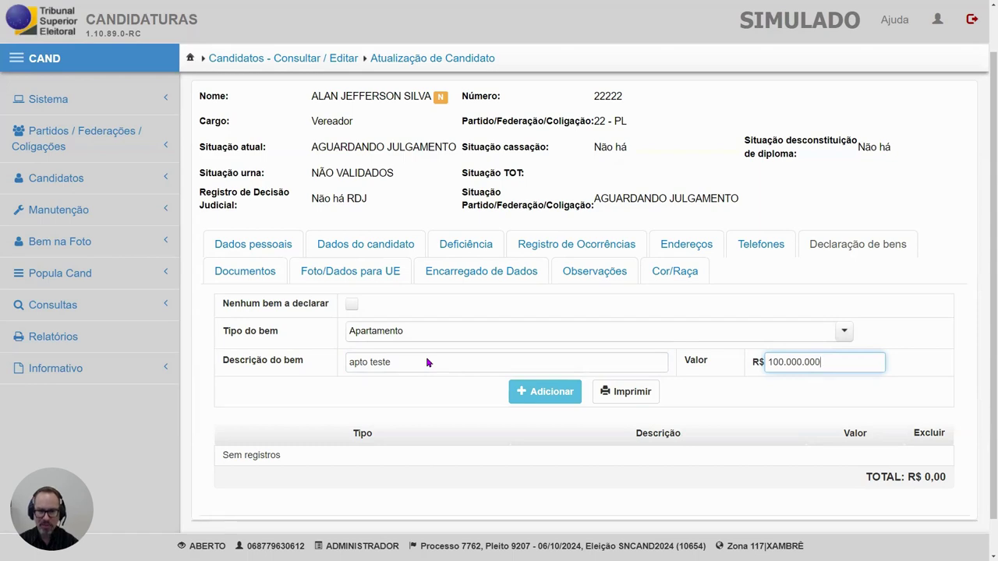
pyautogui.click(555, 397)
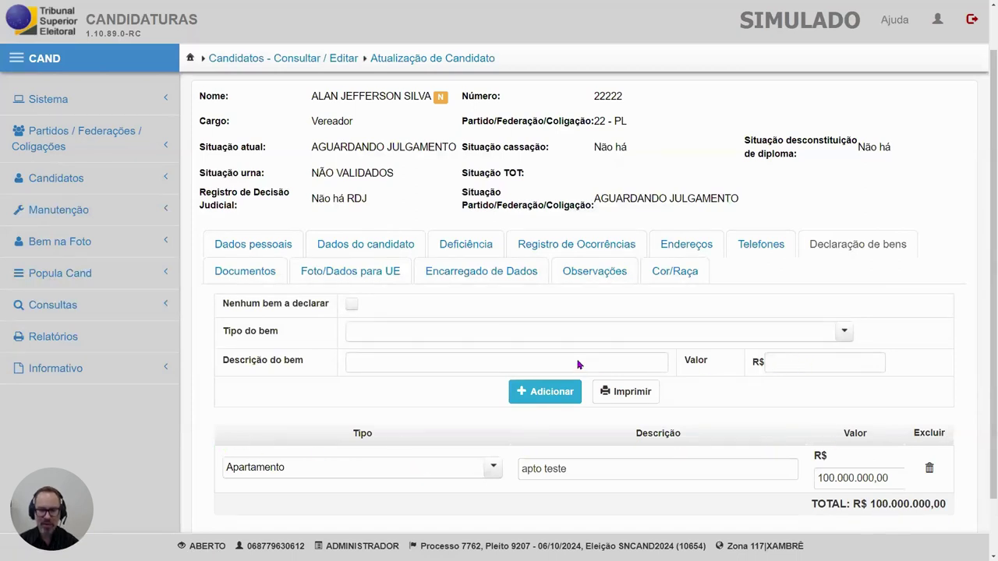
# - Add a Caderneta de poupança asset described as "R$ teste" with a value of R$ 10.000
pyautogui.click(753, 336)
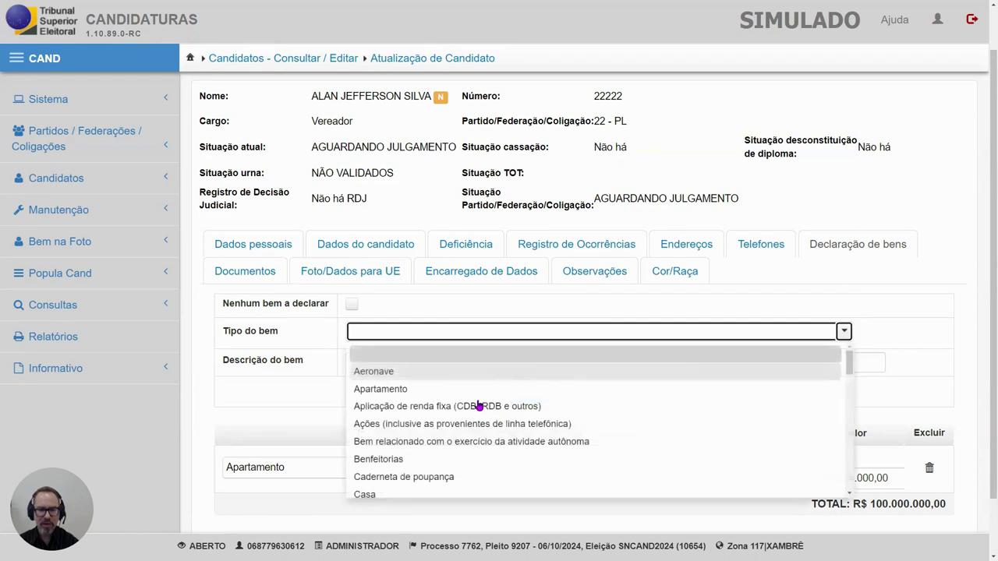
pyautogui.scroll(-1, 434, 416)
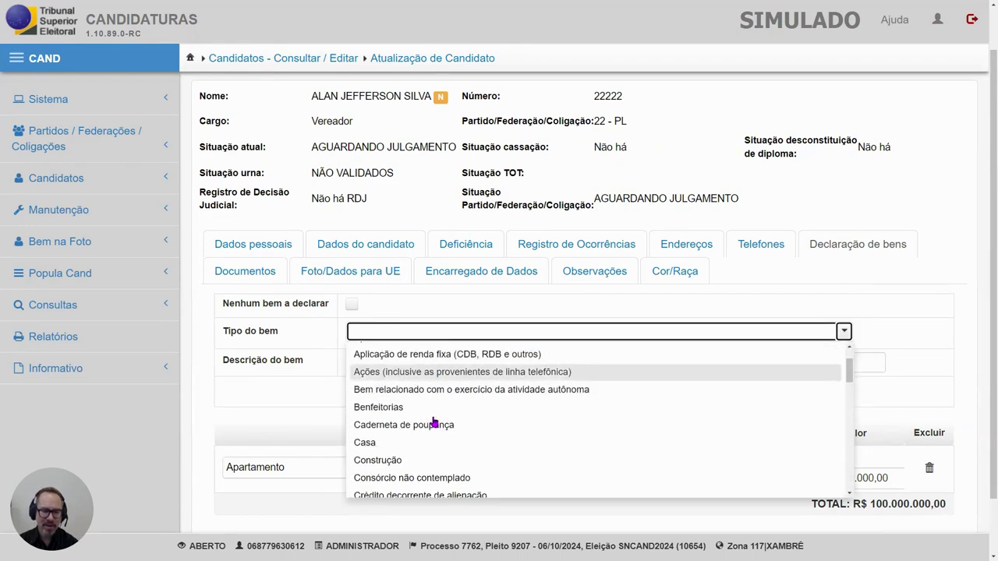
pyautogui.click(422, 425)
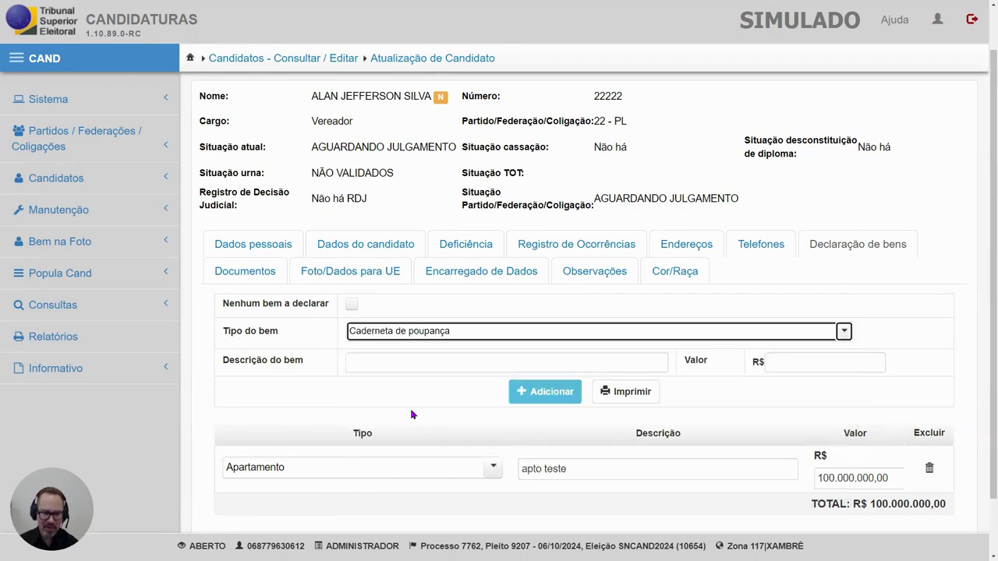
pyautogui.click(413, 363)
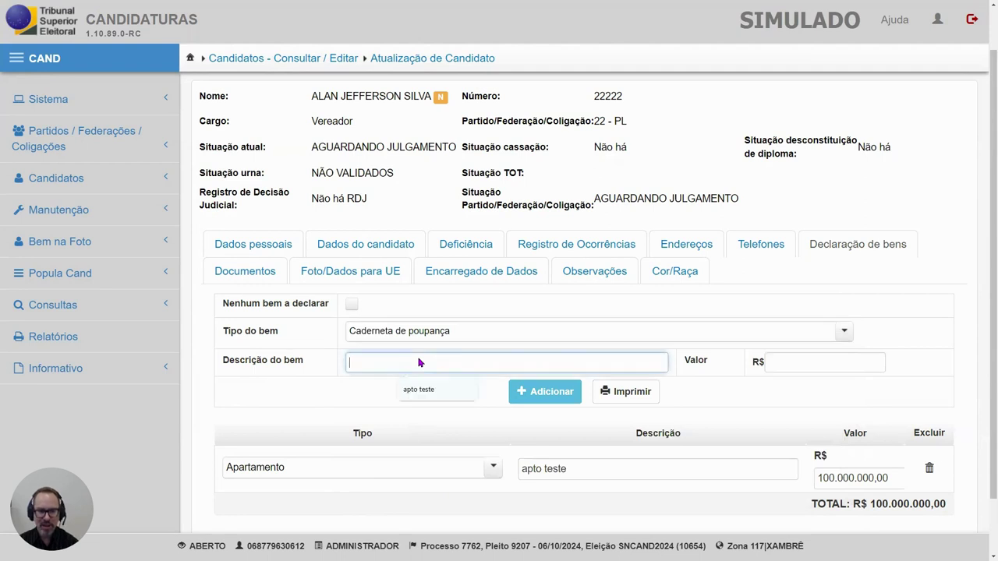
pyautogui.write('r')
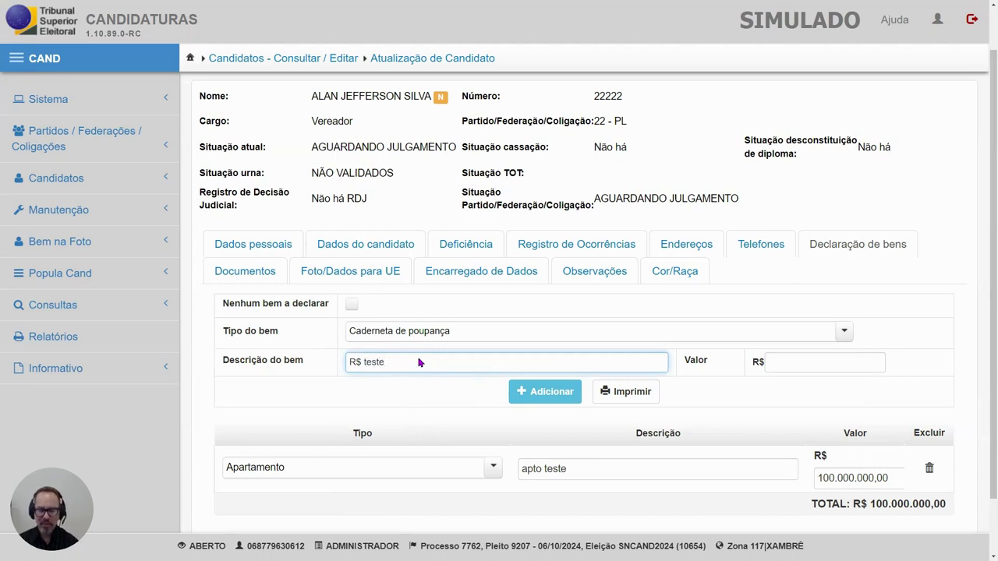
pyautogui.click(778, 368)
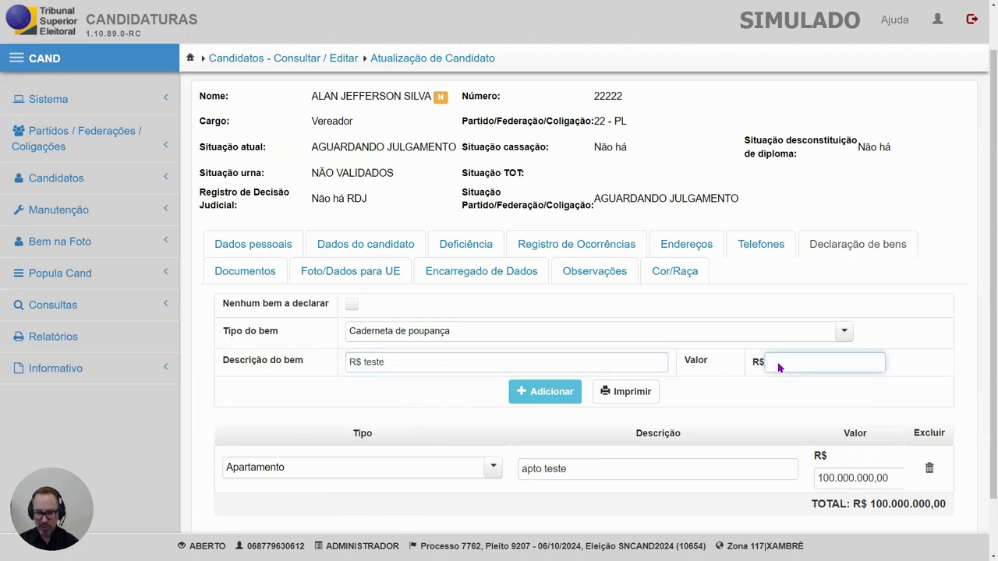
pyautogui.write('10.000')
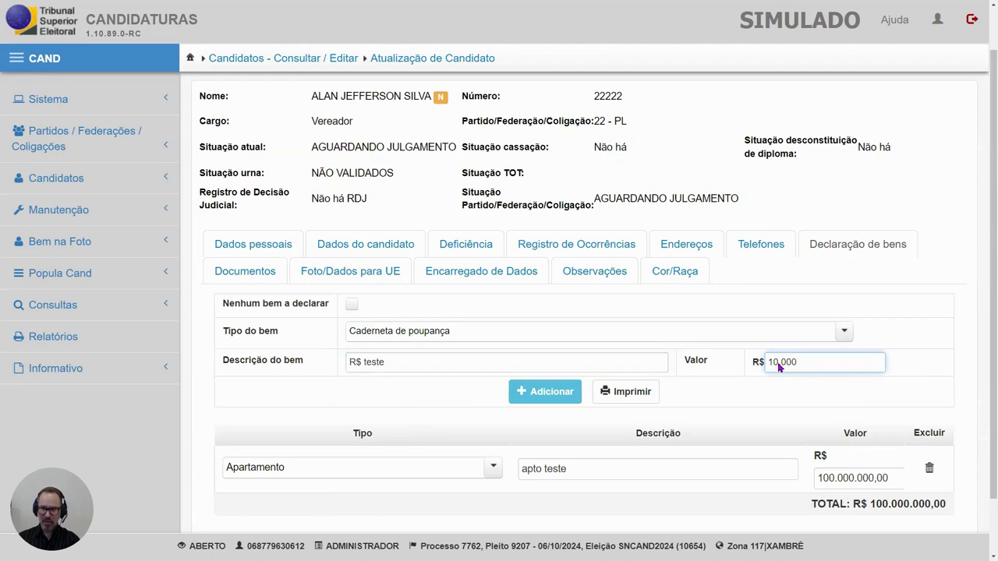
pyautogui.click(546, 390)
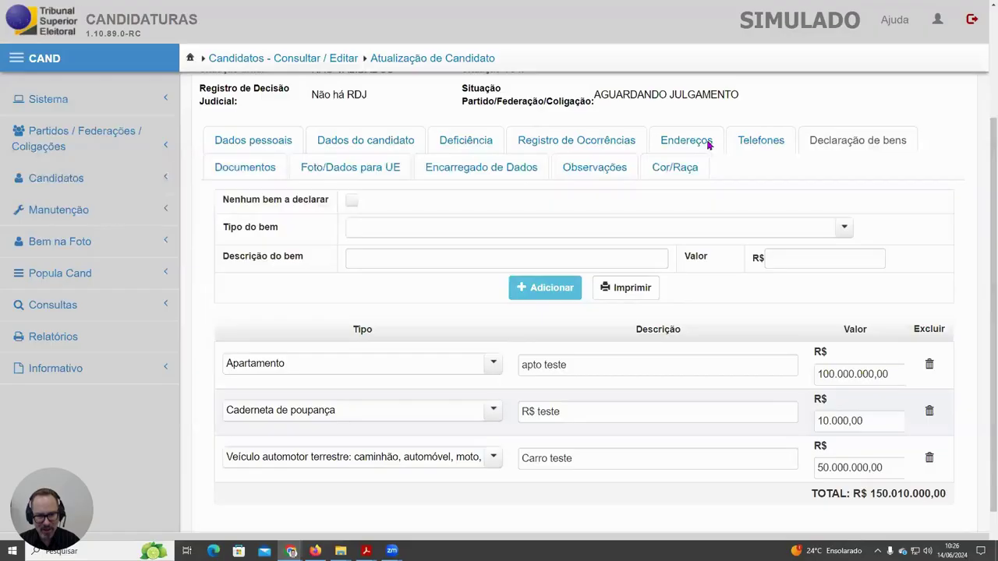
# - Save the candidate's record with the newly declared assets
pyautogui.scroll(-2, 486, 460)
pyautogui.click(518, 511)
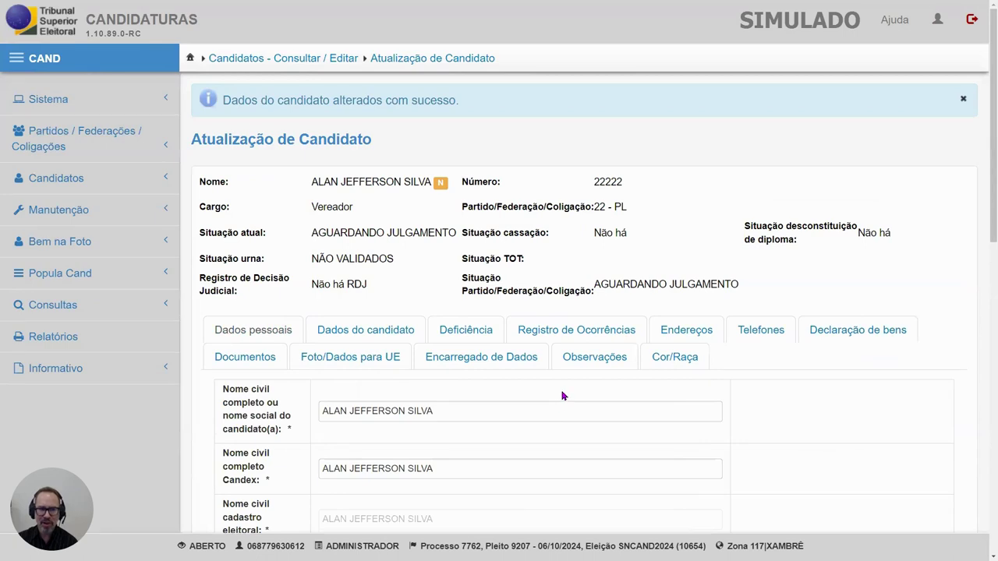
pyautogui.scroll(-4, 564, 396)
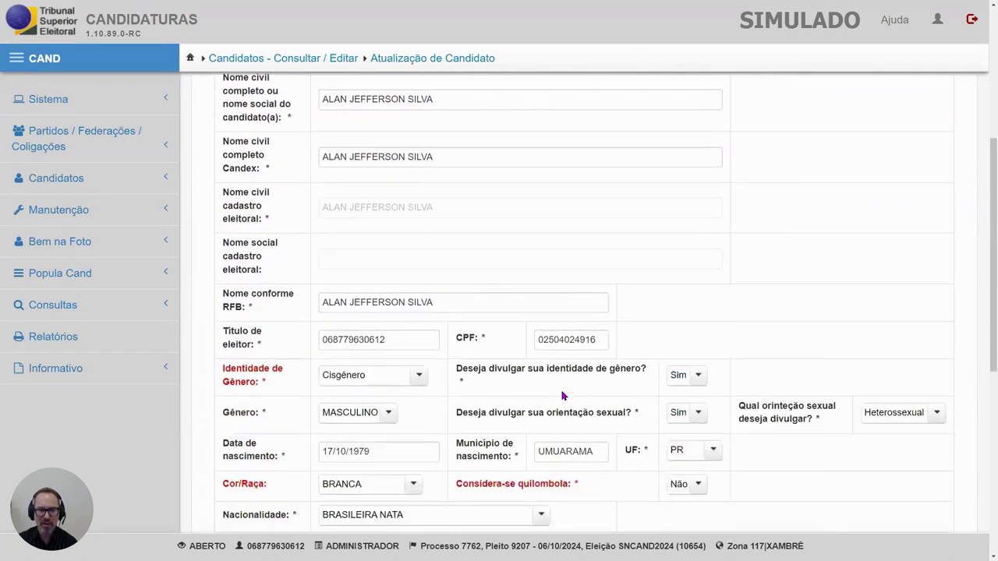
pyautogui.scroll(5, 557, 375)
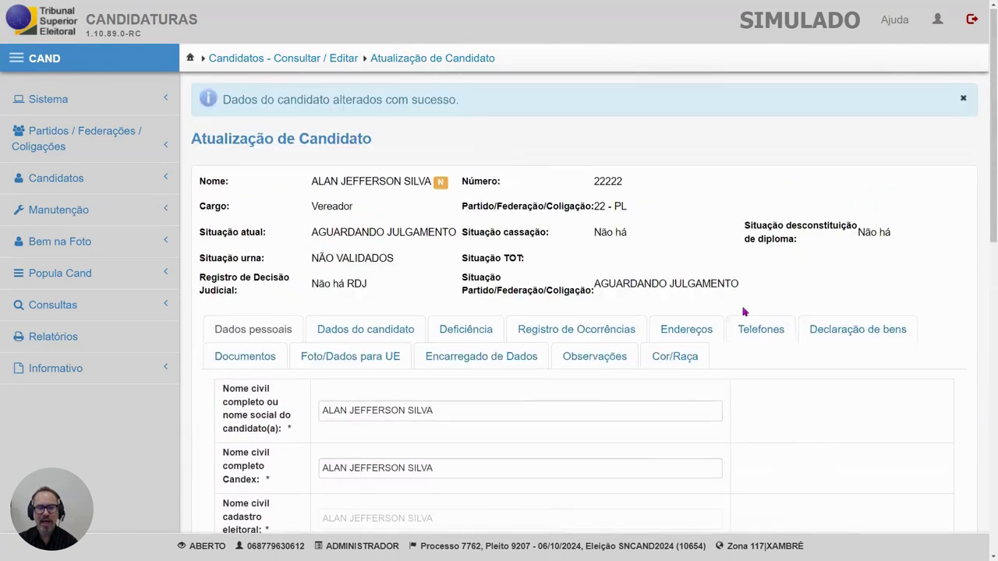
# - Reopen the candidate's Declaração de bens and attach the declaration to the Pje
pyautogui.click(854, 330)
pyautogui.scroll(-3, 517, 401)
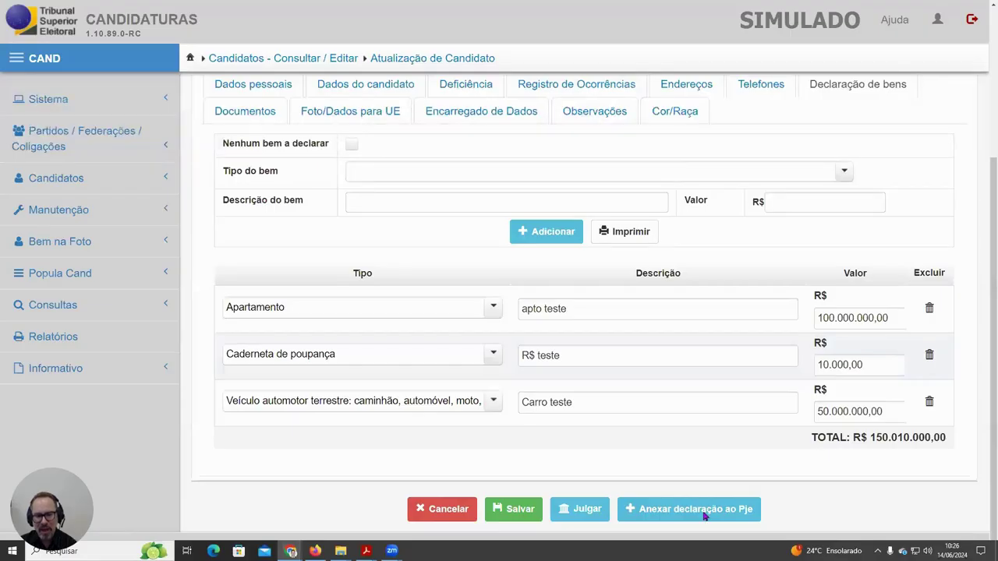
pyautogui.click(704, 516)
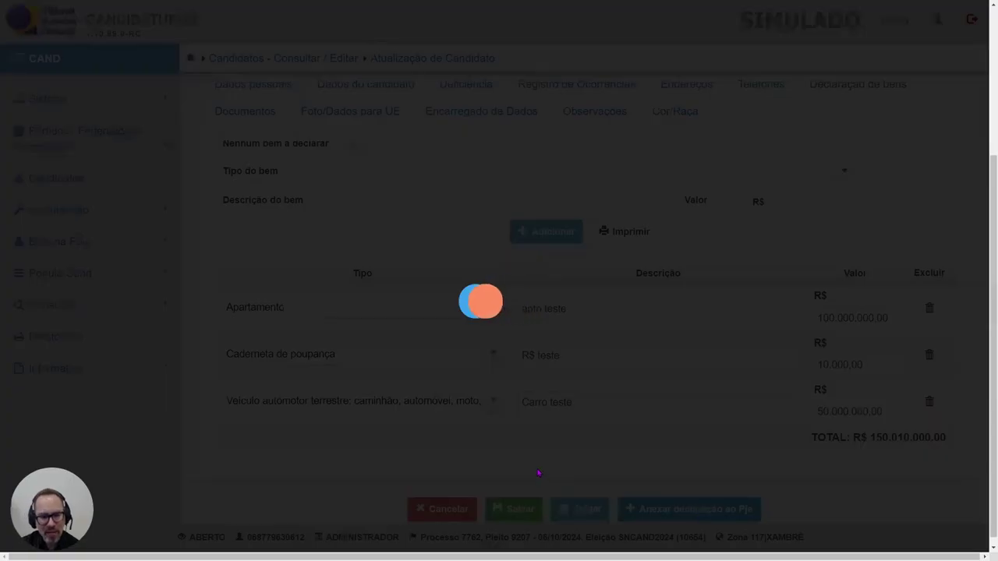
pyautogui.scroll(3, 285, 350)
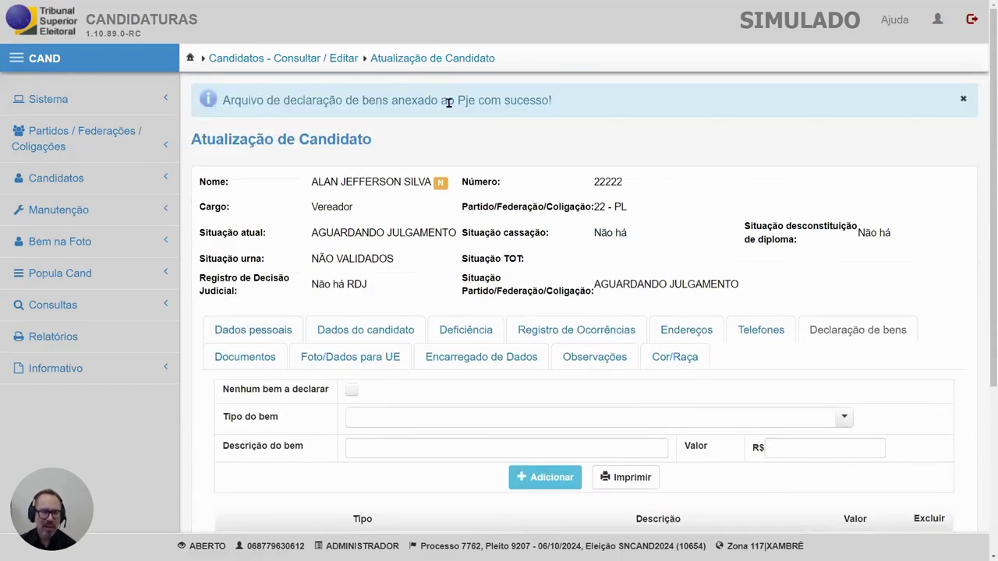
pyautogui.moveTo(456, 102); pyautogui.dragTo(562, 104)
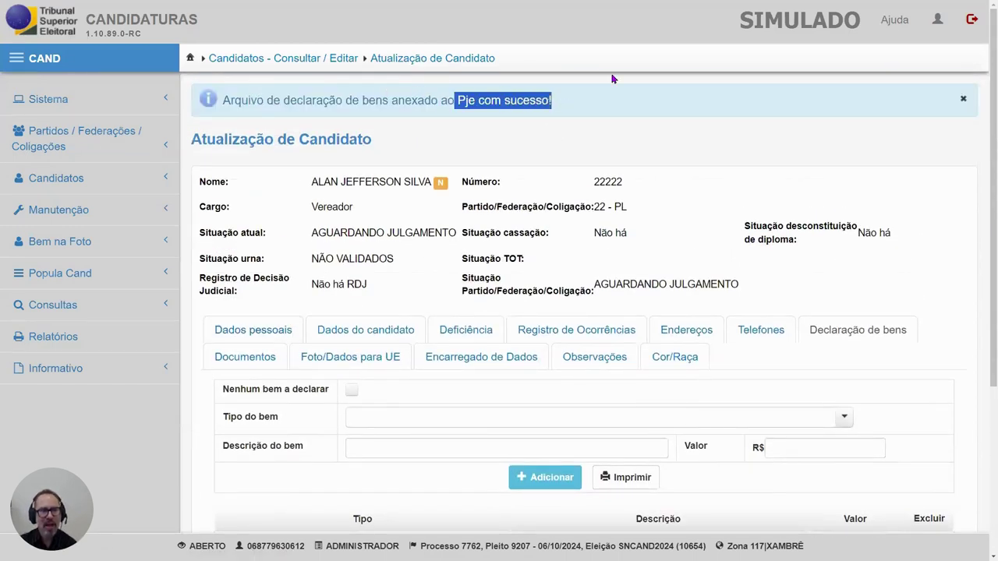
pyautogui.press('super')
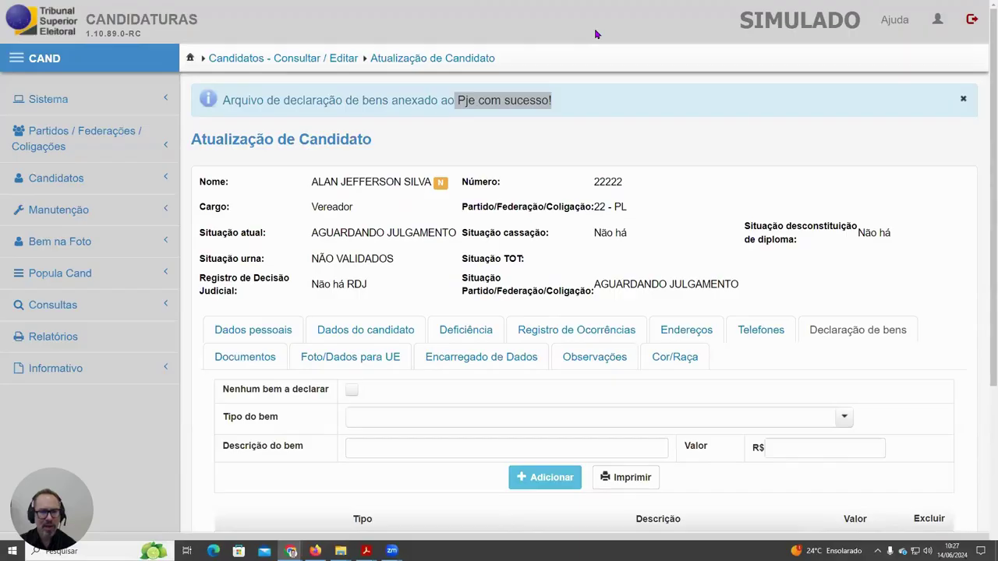
# - Choose the image 94_copa_do_mundo as the candidate's new photo under Foto/Dados para UE
pyautogui.click(383, 360)
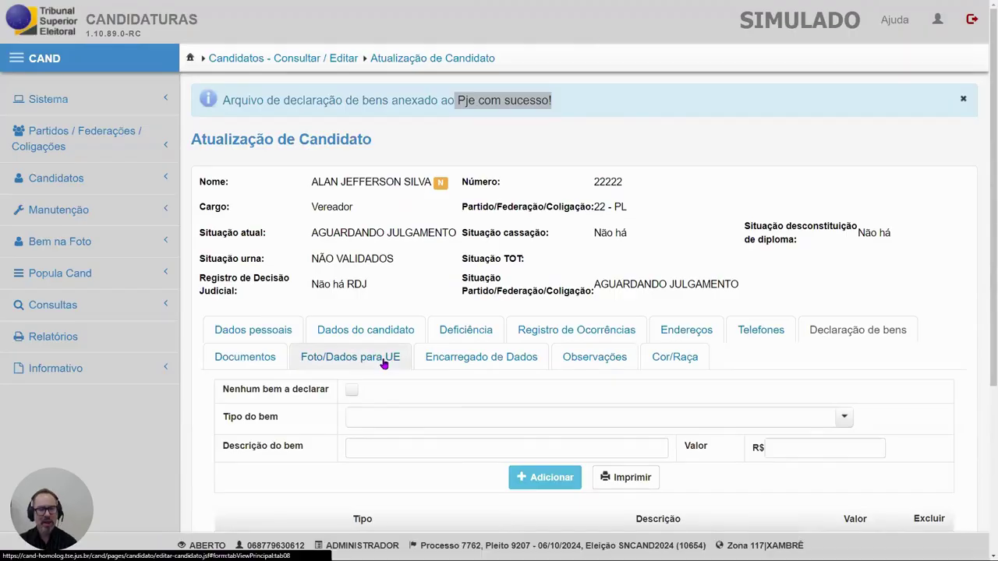
pyautogui.scroll(-2, 435, 385)
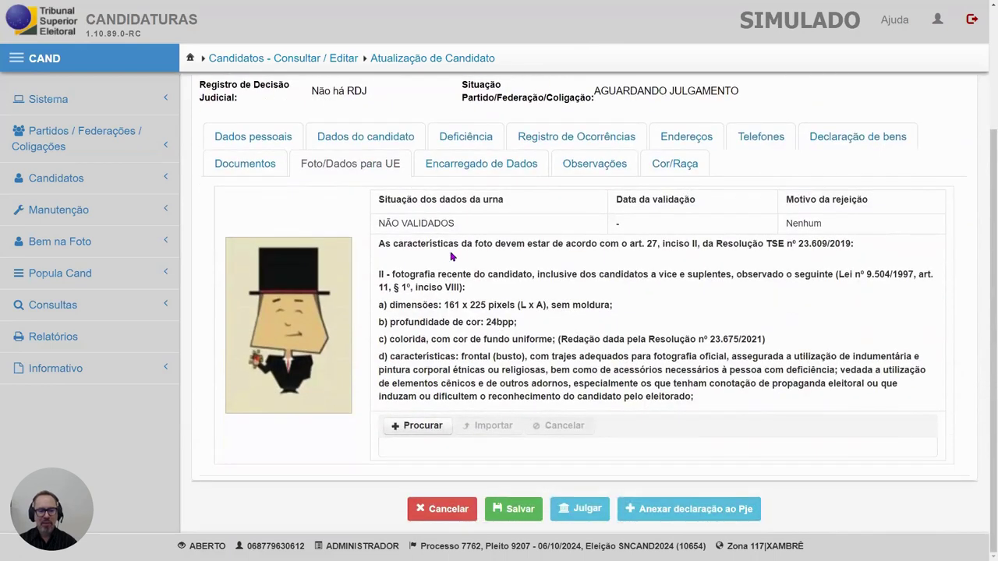
pyautogui.click(430, 432)
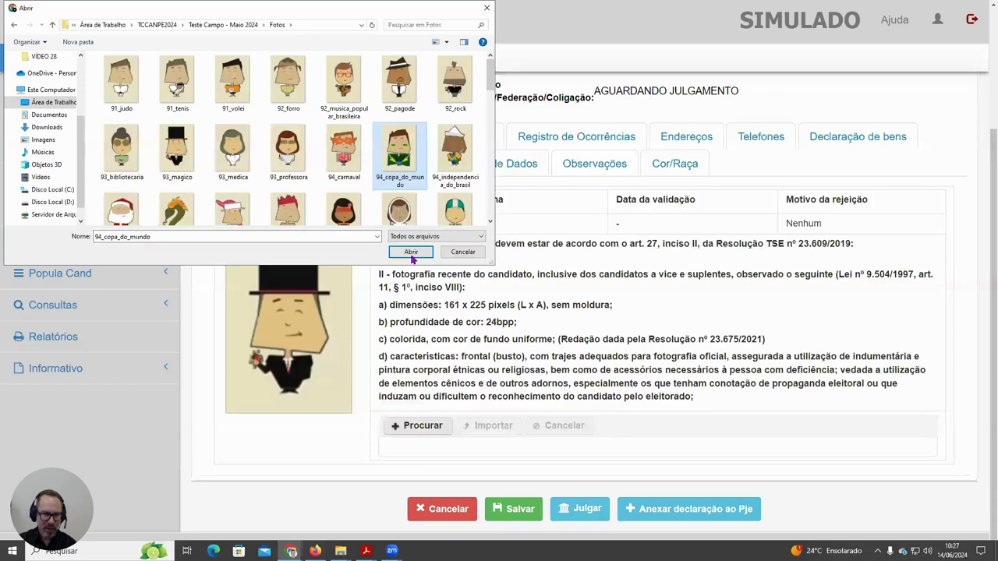
pyautogui.click(411, 252)
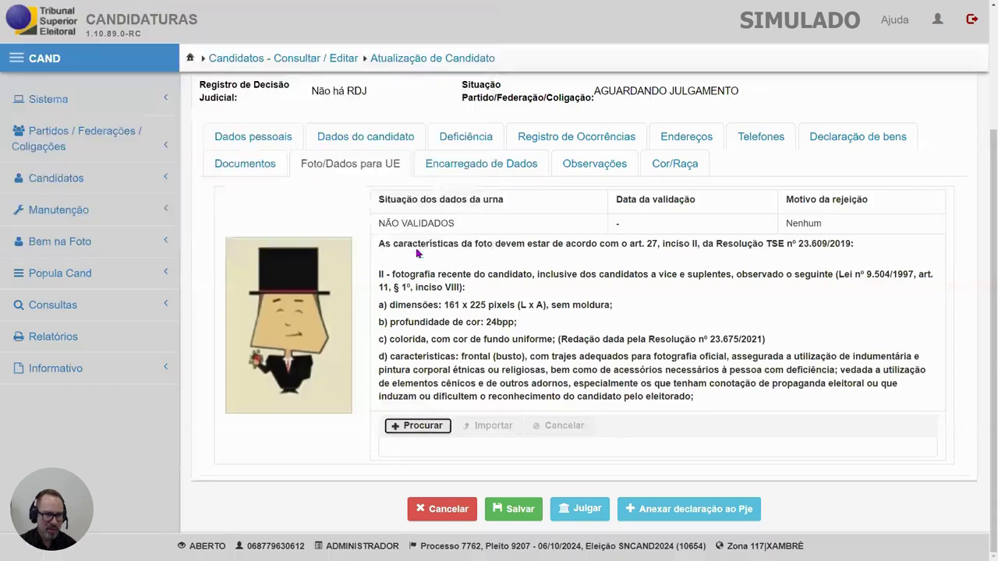
pyautogui.scroll(-1, 689, 406)
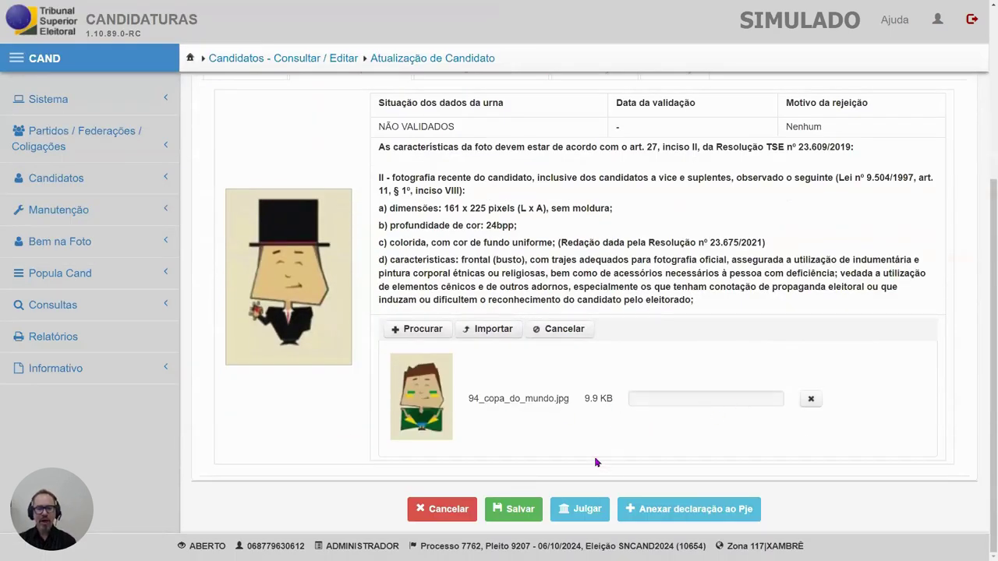
# - Save the candidate's record and reopen Foto/Dados para UE to check the photo
pyautogui.click(521, 512)
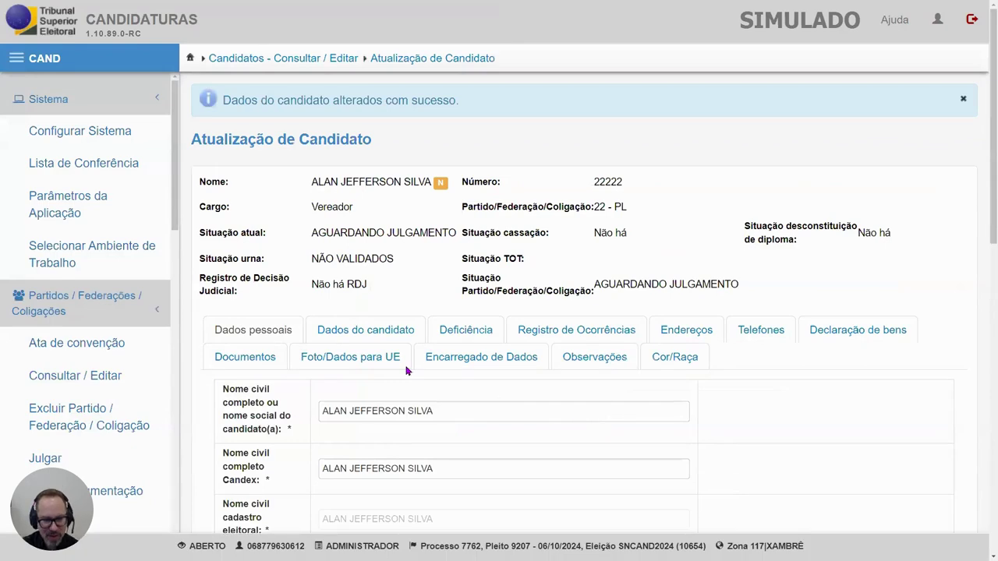
pyautogui.click(380, 359)
pyautogui.scroll(-2, 647, 427)
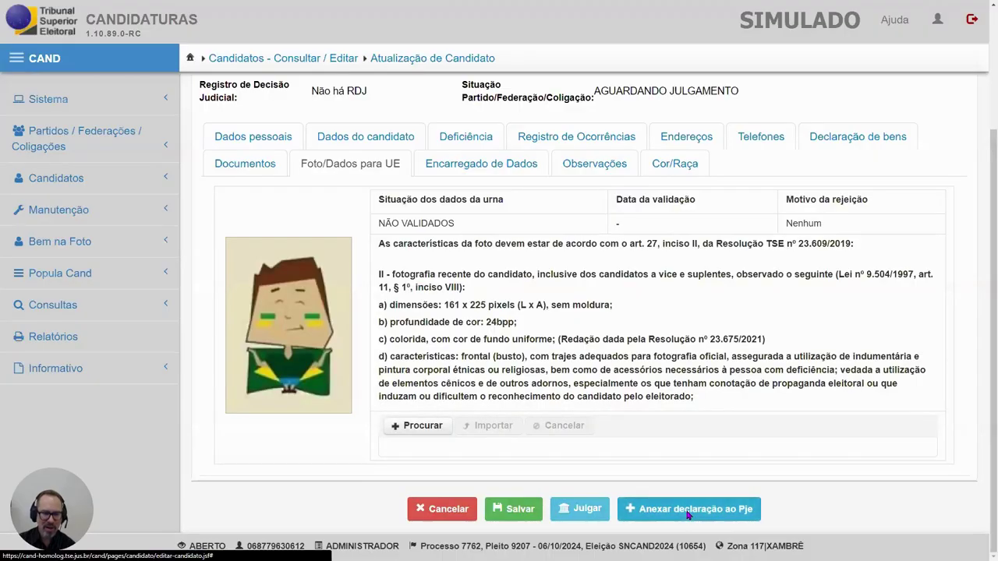
pyautogui.click(686, 512)
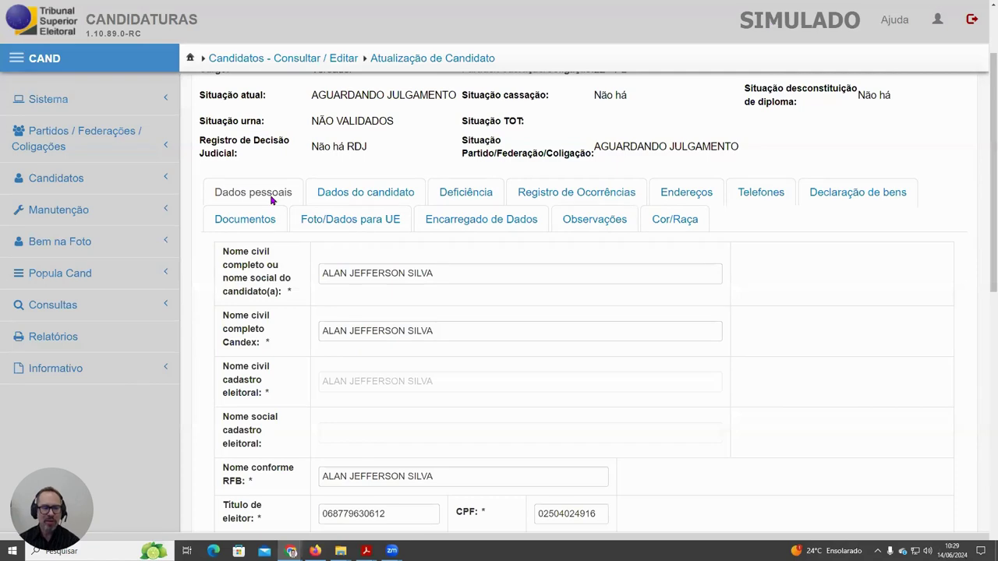
# - Move the candidate's Data de nascimento one day earlier under Dados pessoais and save the record
pyautogui.scroll(-3, 272, 200)
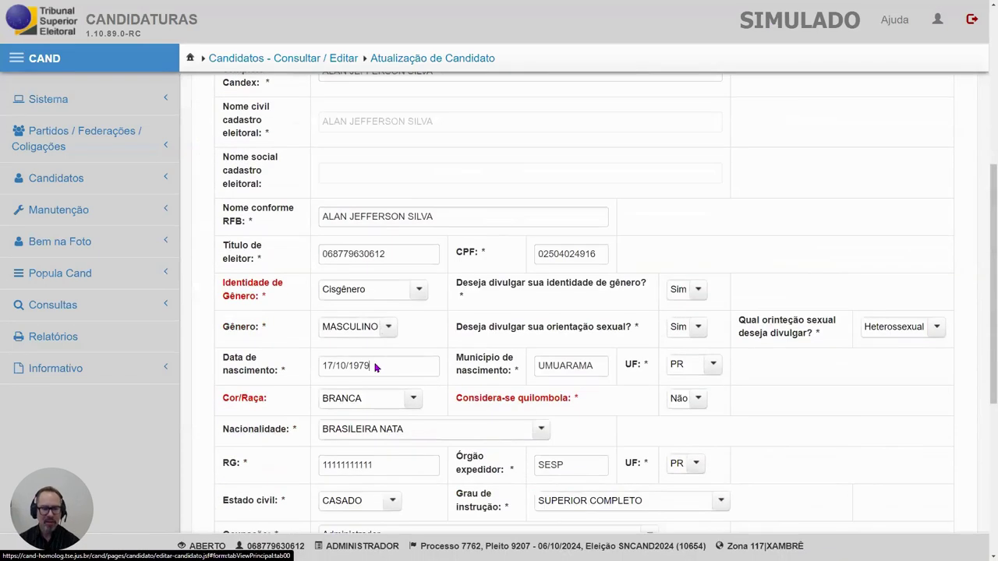
pyautogui.click(373, 367)
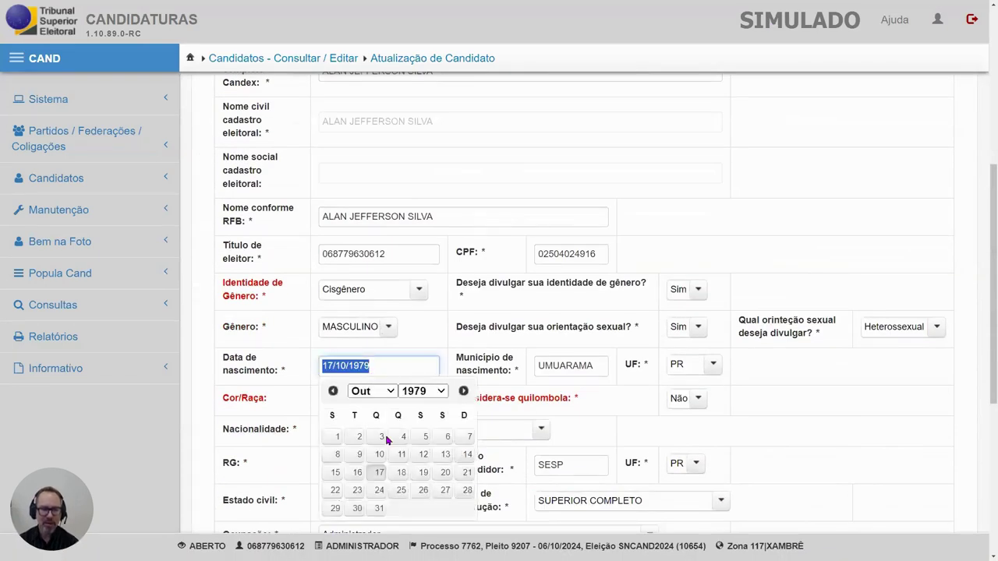
pyautogui.click(358, 473)
pyautogui.scroll(-3, 405, 448)
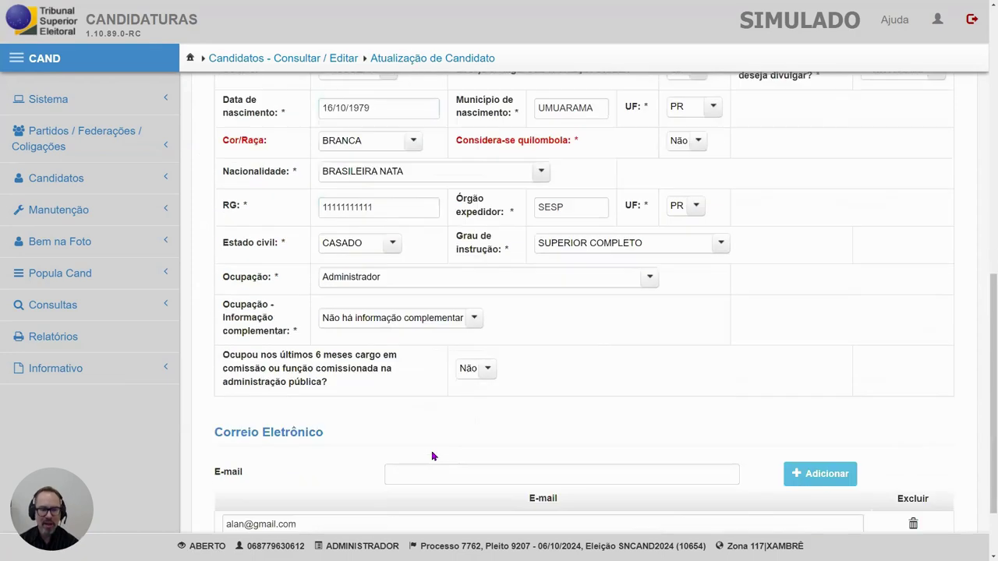
pyautogui.scroll(-1, 389, 434)
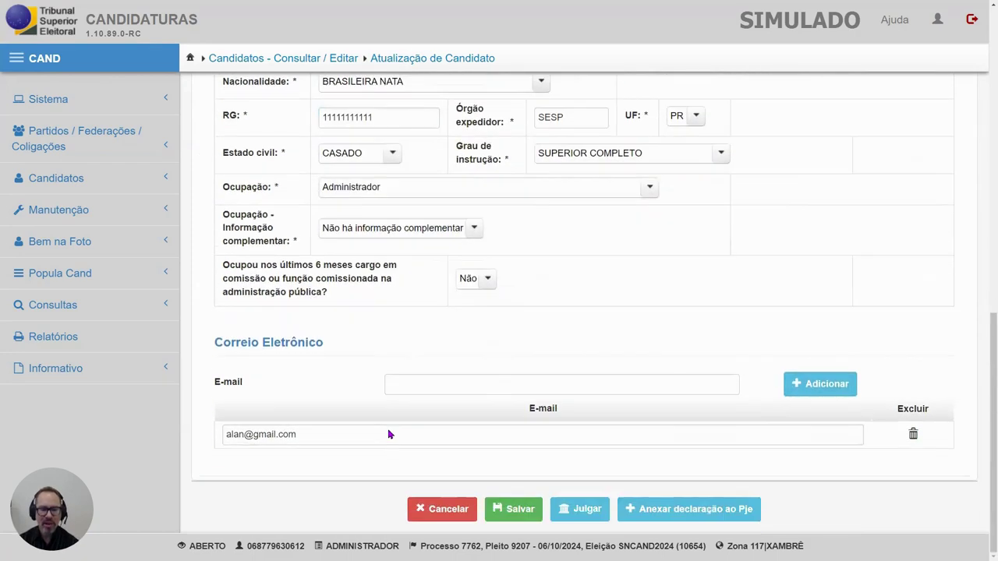
pyautogui.click(511, 509)
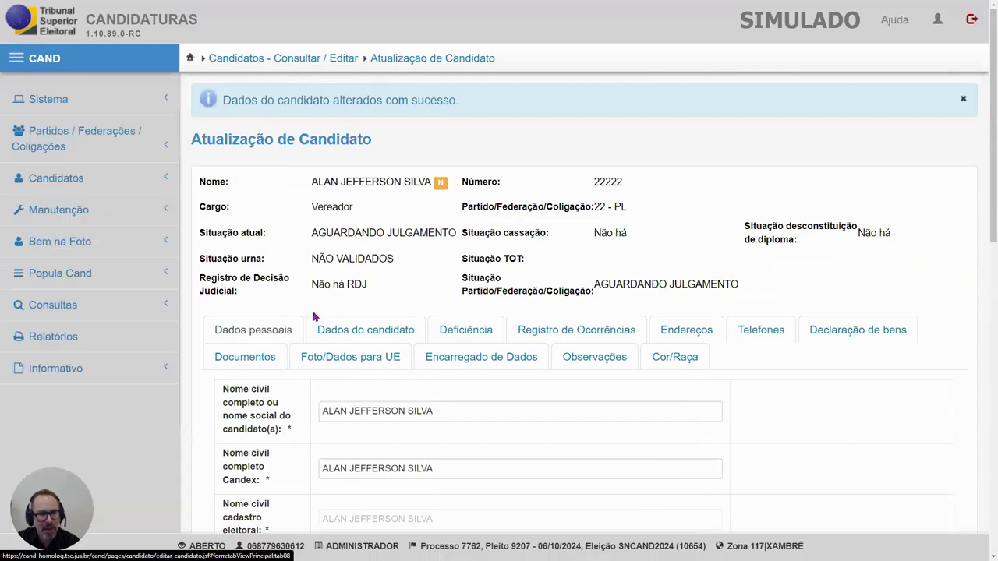
# - Change the candidate's Número to 22223 under Dados do candidato and save the record
pyautogui.click(354, 331)
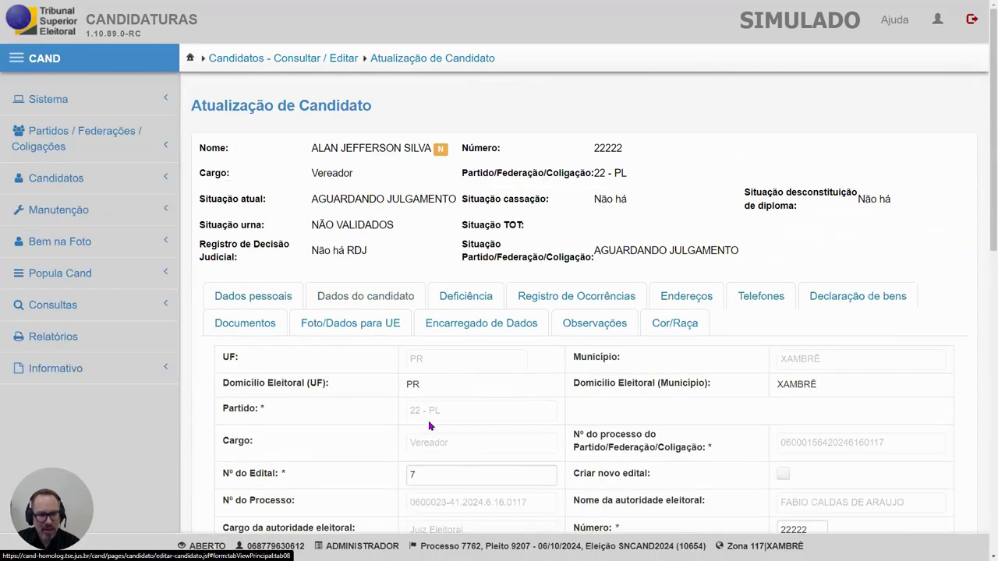
pyautogui.scroll(-3, 429, 452)
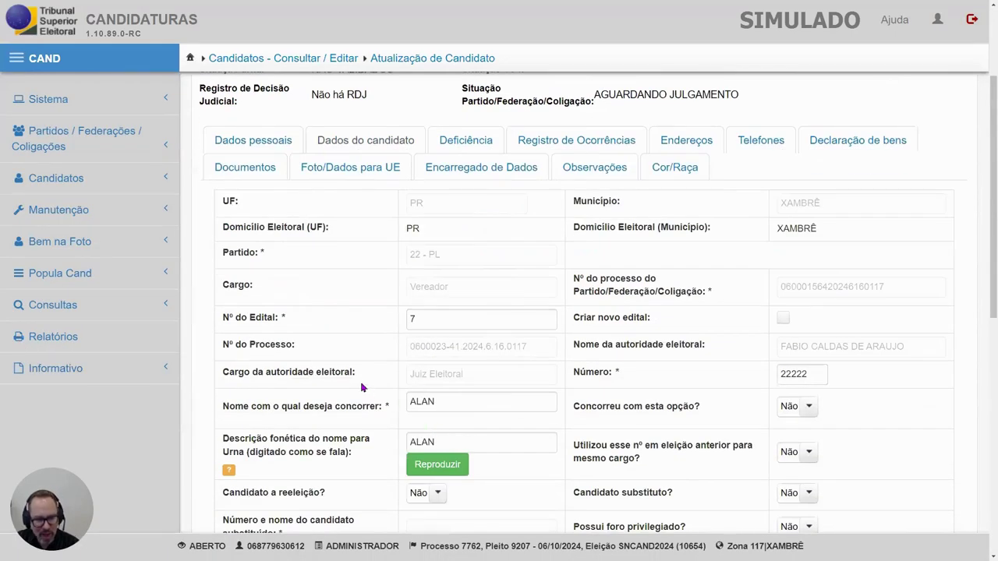
pyautogui.click(817, 377)
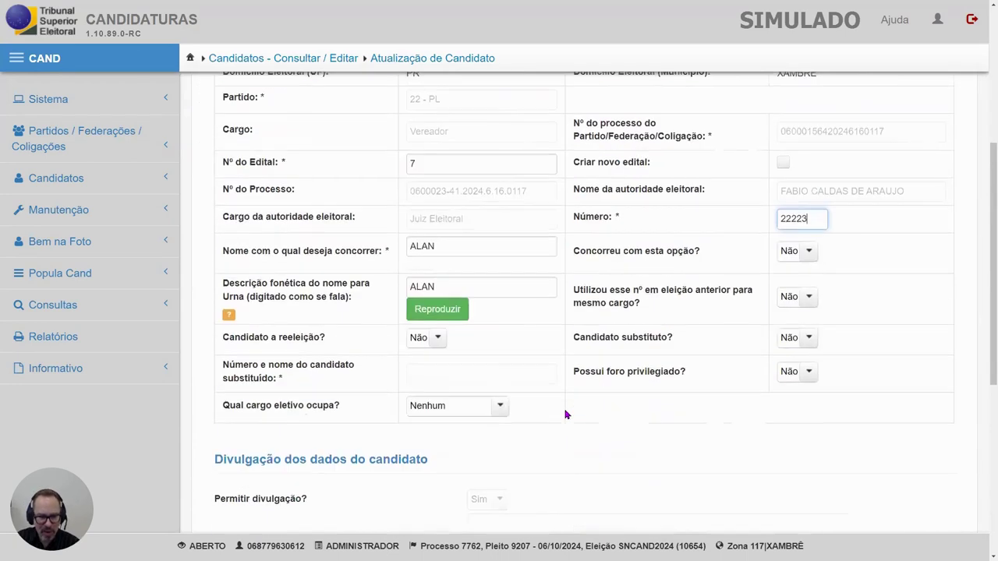
pyautogui.scroll(-2, 561, 416)
pyautogui.scroll(-5, 561, 416)
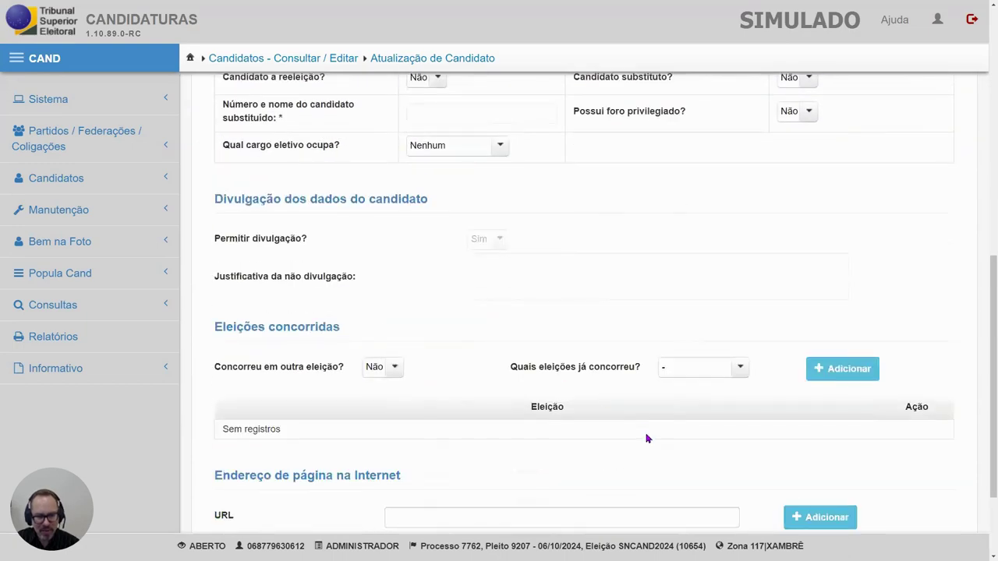
pyautogui.click(519, 511)
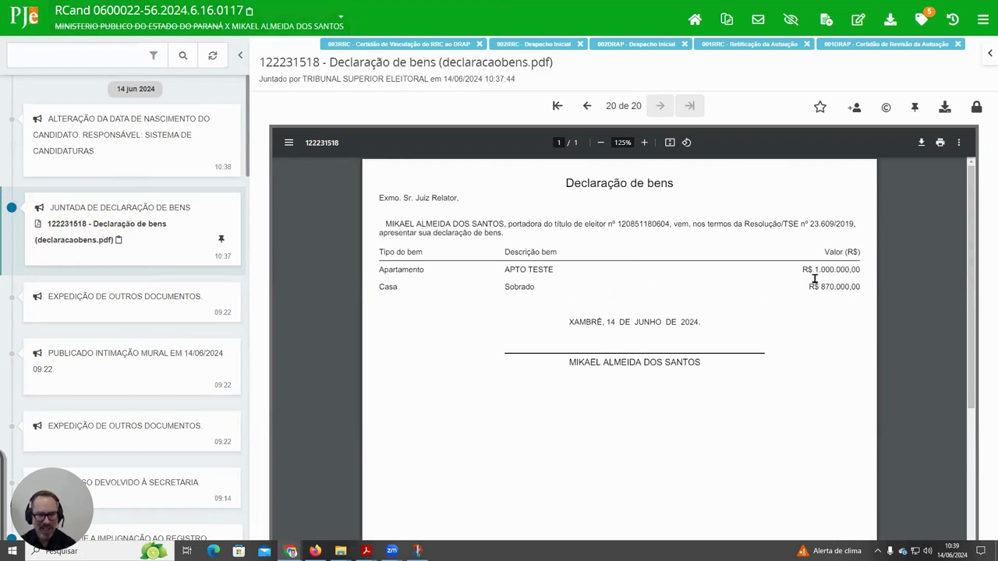
# - Switch to the Pje process and examine the apartment's value in the Declaração de bens and the birth-date change entry in the timeline
pyautogui.moveTo(803, 270); pyautogui.dragTo(840, 270)
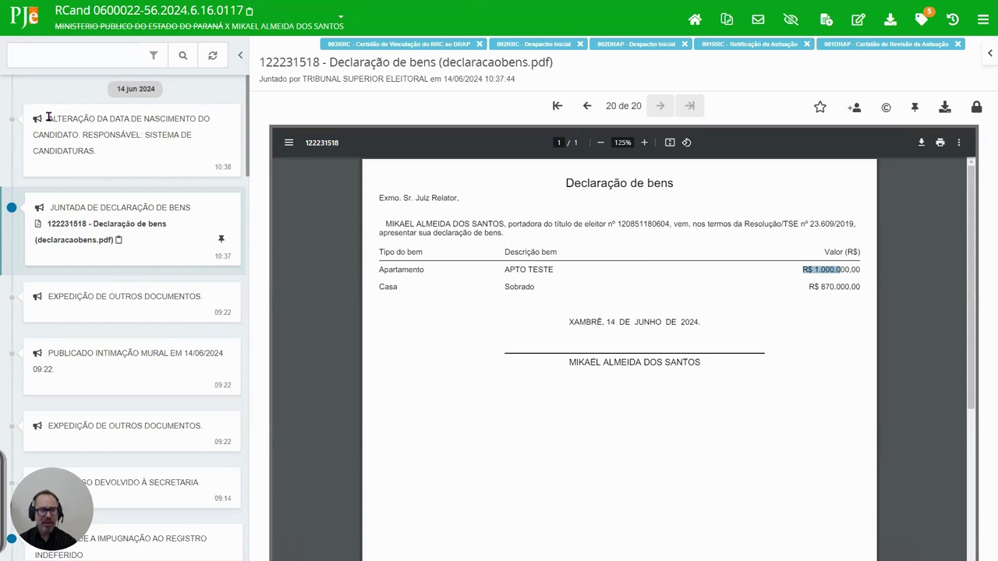
pyautogui.moveTo(49, 118); pyautogui.dragTo(110, 151)
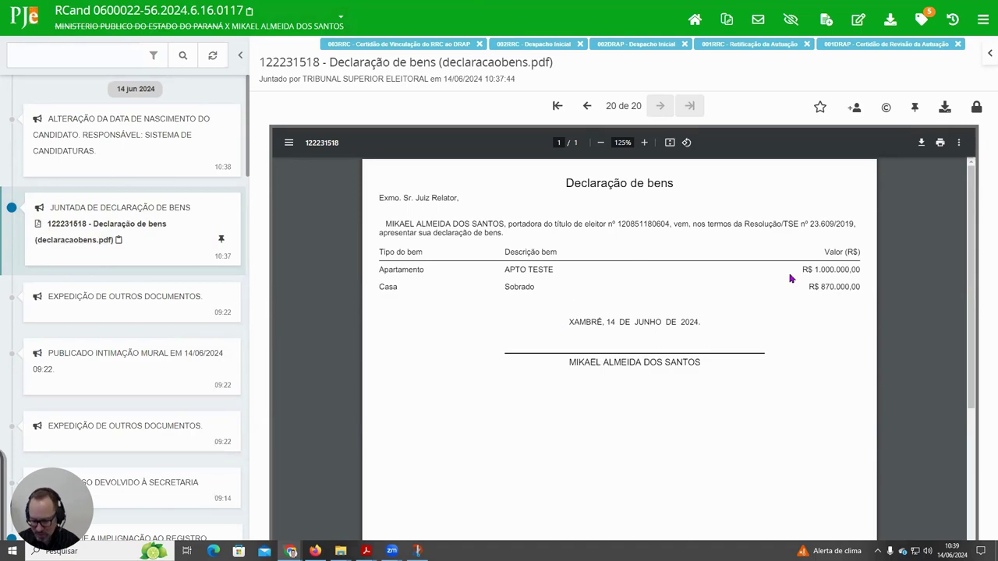
pyautogui.moveTo(803, 269); pyautogui.dragTo(840, 270)
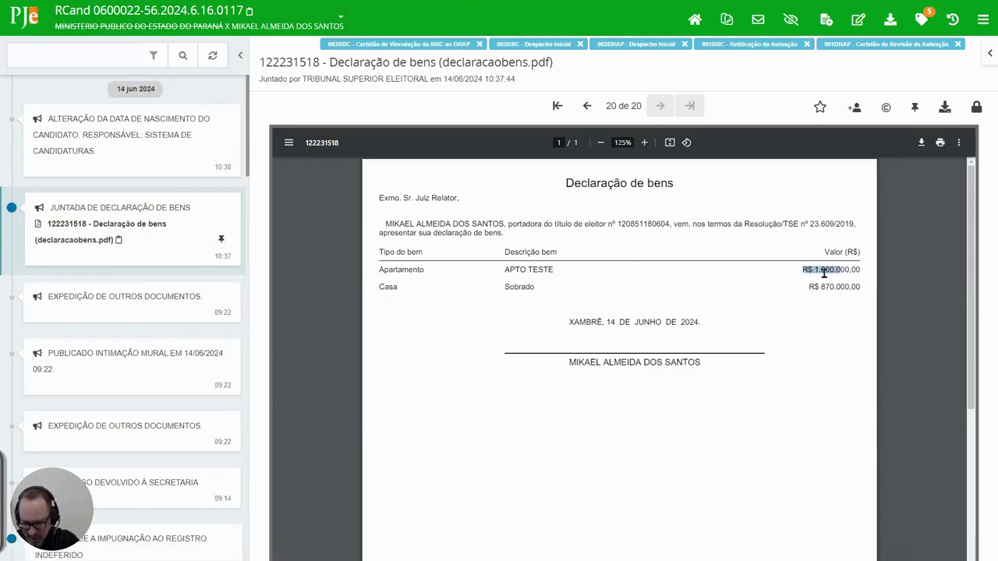